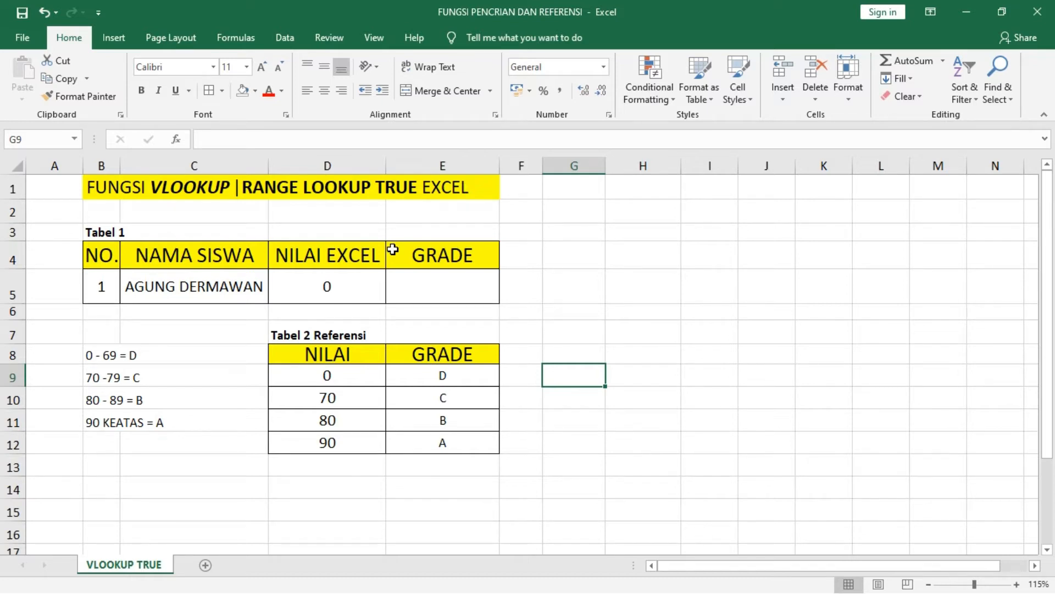
- Examine the NILAI and GRADE columns of Tabel 2 Referensi and the layout of Tabel 1
{"action": "left_click_drag", "start_coordinate": [282, 355], "coordinate": [422, 438]}
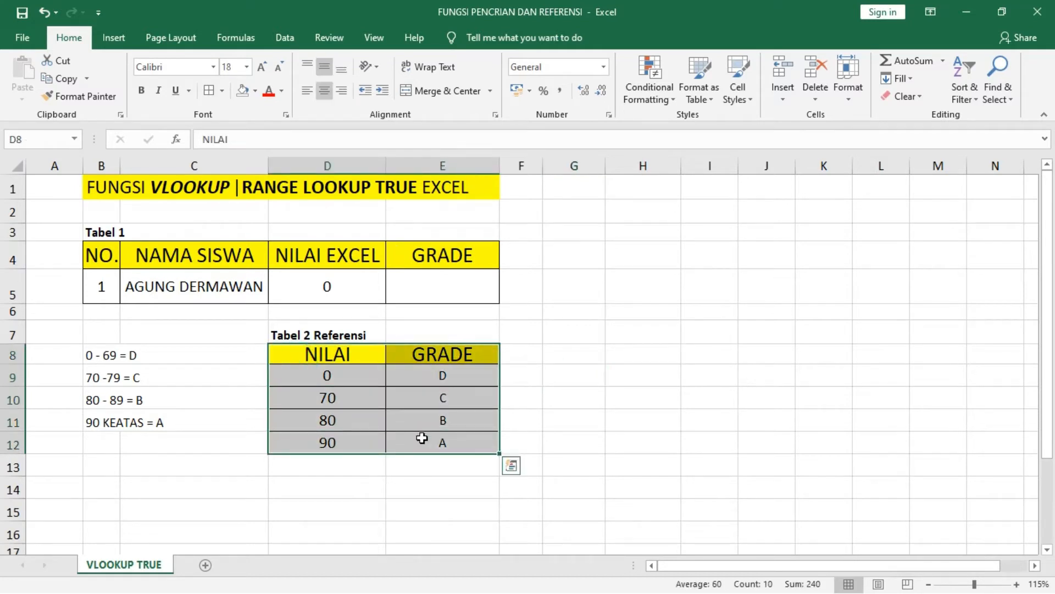
{"action": "left_click", "coordinate": [346, 354]}
{"action": "left_click_drag", "start_coordinate": [346, 354], "coordinate": [420, 354]}
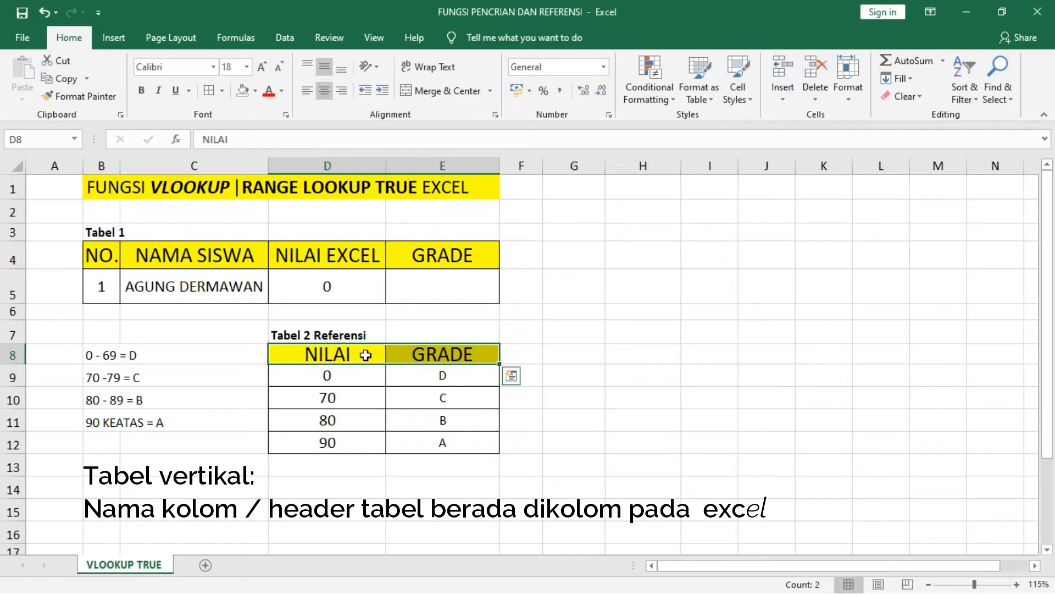
{"action": "left_click", "coordinate": [340, 376]}
{"action": "left_click_drag", "start_coordinate": [340, 376], "coordinate": [338, 440]}
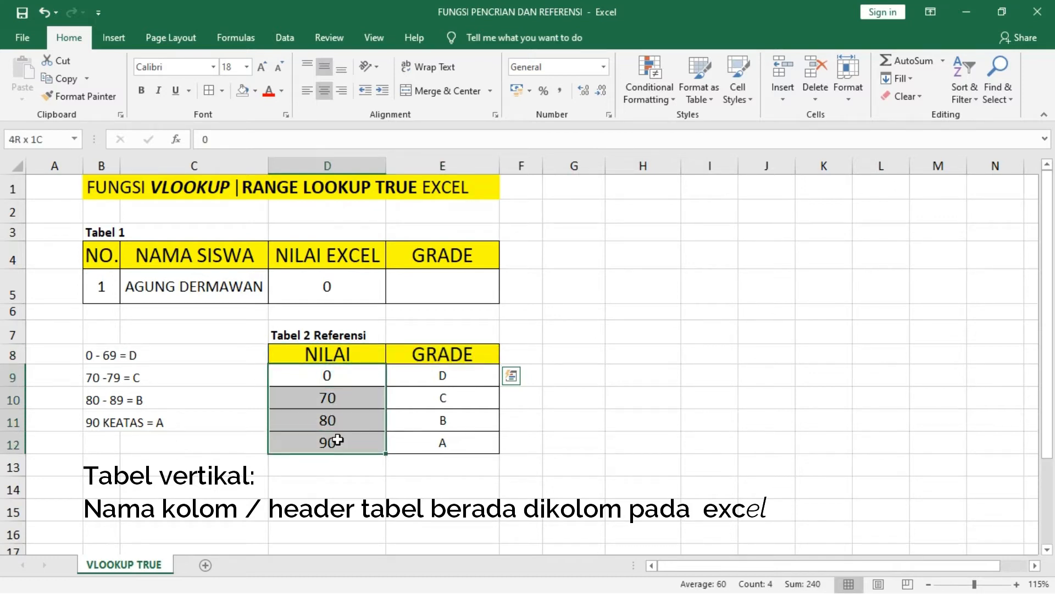
{"action": "left_click_drag", "start_coordinate": [294, 355], "coordinate": [434, 440]}
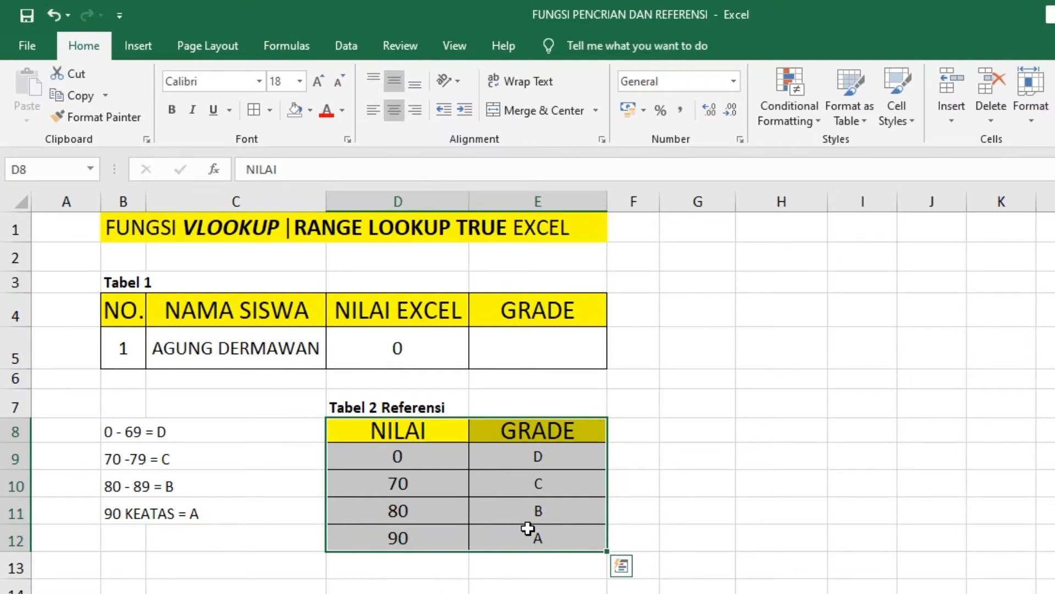
{"action": "left_click_drag", "start_coordinate": [127, 325], "coordinate": [528, 364]}
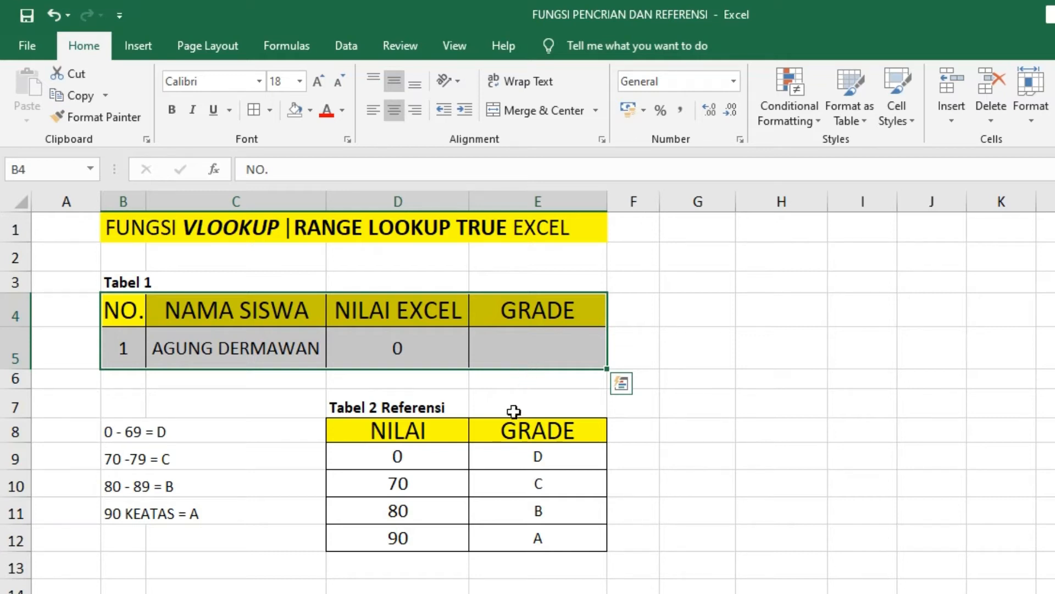
{"action": "left_click_drag", "start_coordinate": [354, 428], "coordinate": [522, 542]}
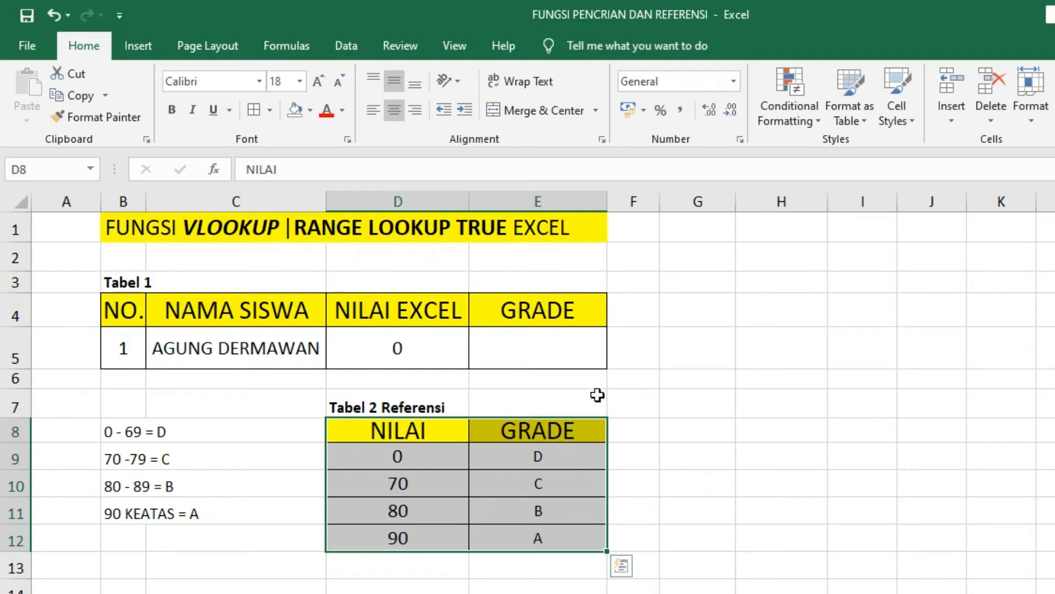
- Start a VLOOKUP formula in the GRADE cell E5 of Tabel 1, using D5 as the lookup value
{"action": "left_click", "coordinate": [537, 356]}
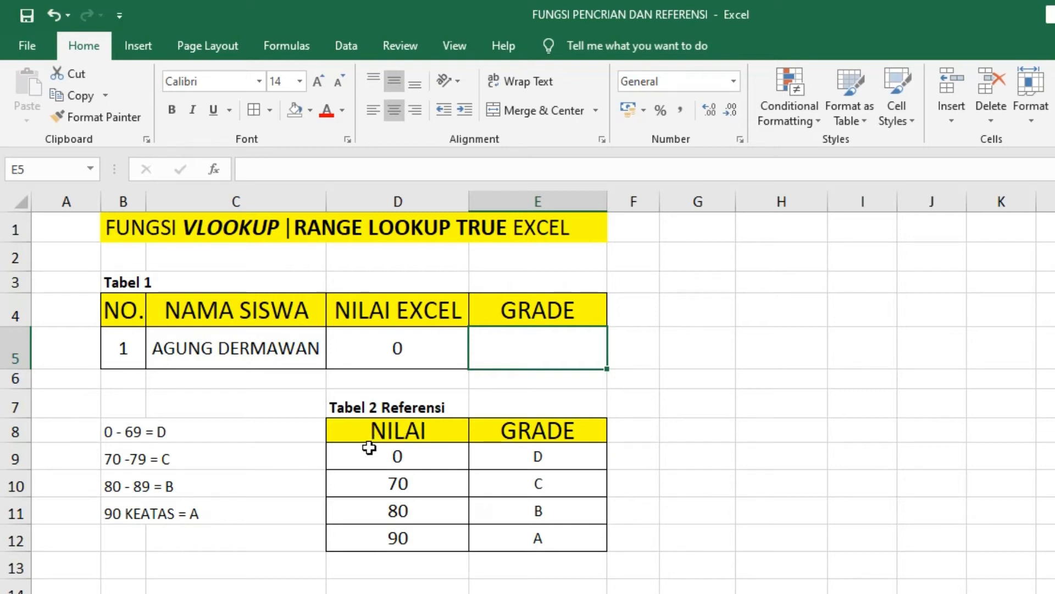
{"action": "left_click", "coordinate": [516, 341]}
{"action": "type", "text": "=V"}
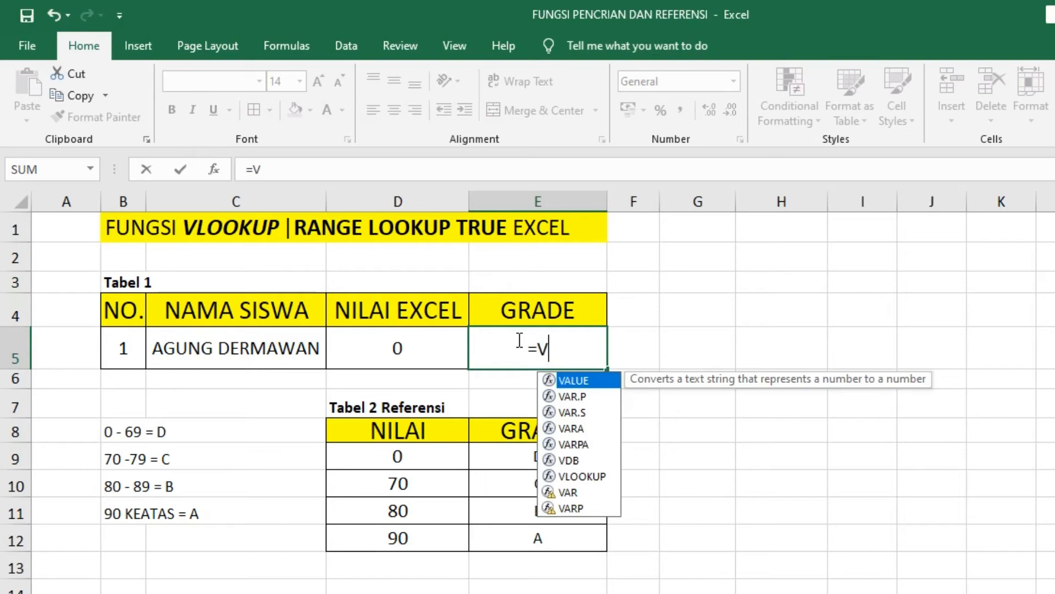
{"action": "type", "text": "LOOKUP"}
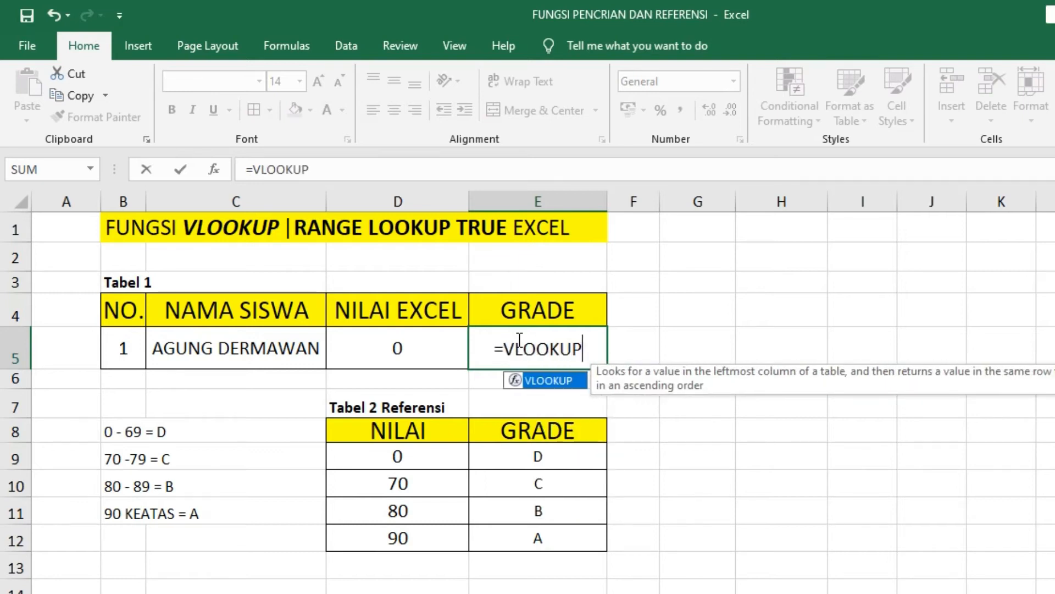
{"action": "type", "text": "("}
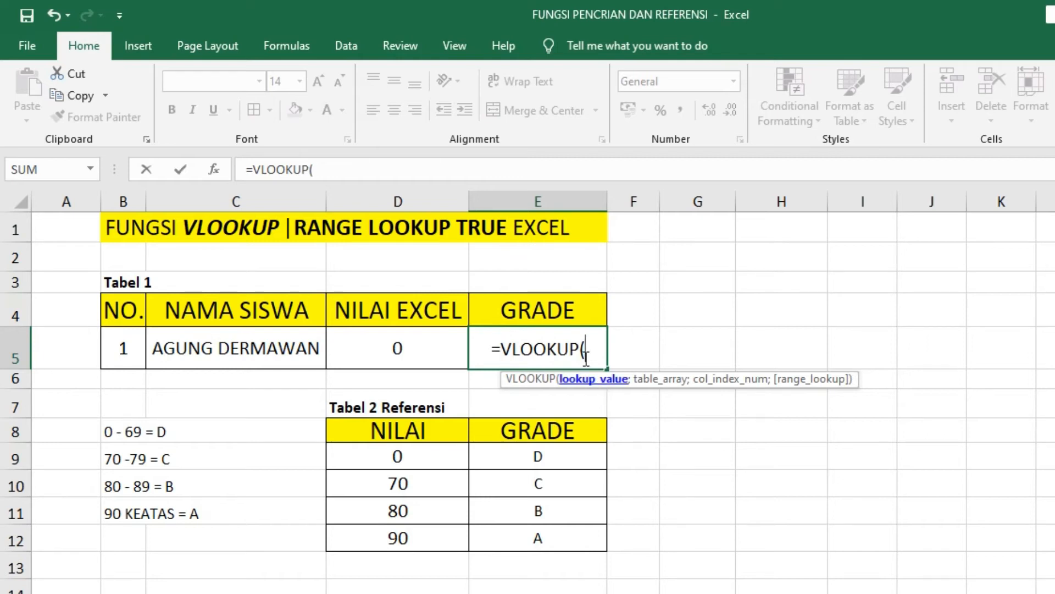
{"action": "left_click", "coordinate": [416, 346]}
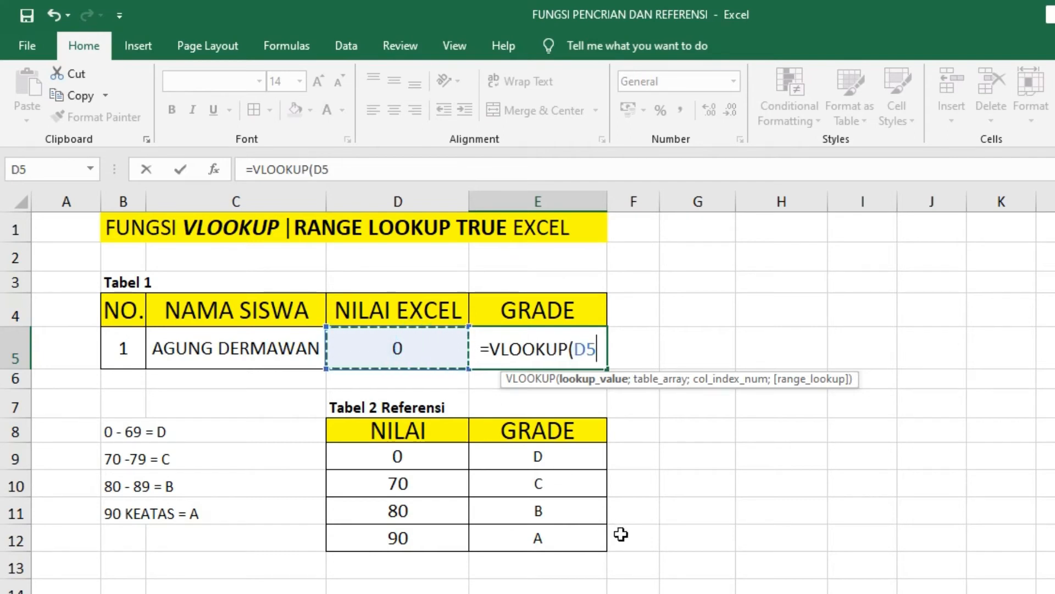
{"action": "type", "text": ";"}
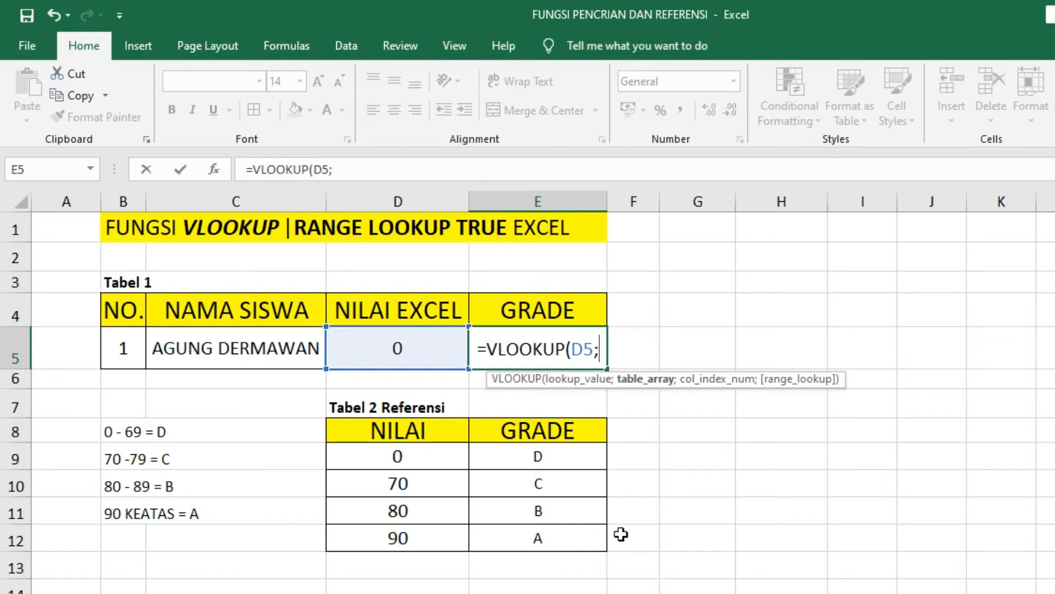
- Complete the VLOOKUP formula with table range D8:E12, column index 2 and TRUE for approximate match
{"action": "left_click", "coordinate": [362, 433]}
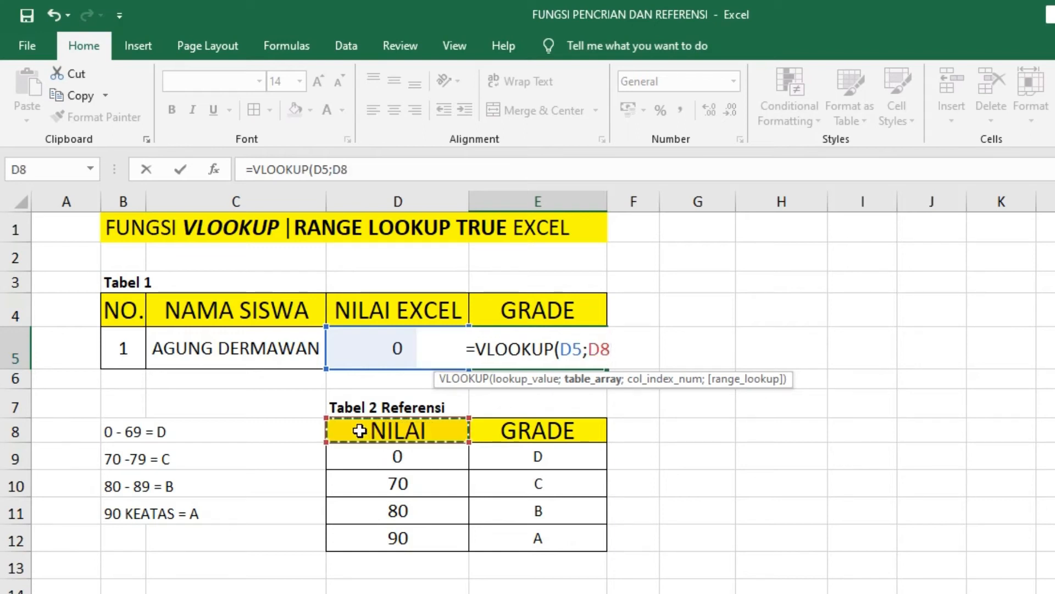
{"action": "left_click_drag", "start_coordinate": [359, 431], "coordinate": [517, 537]}
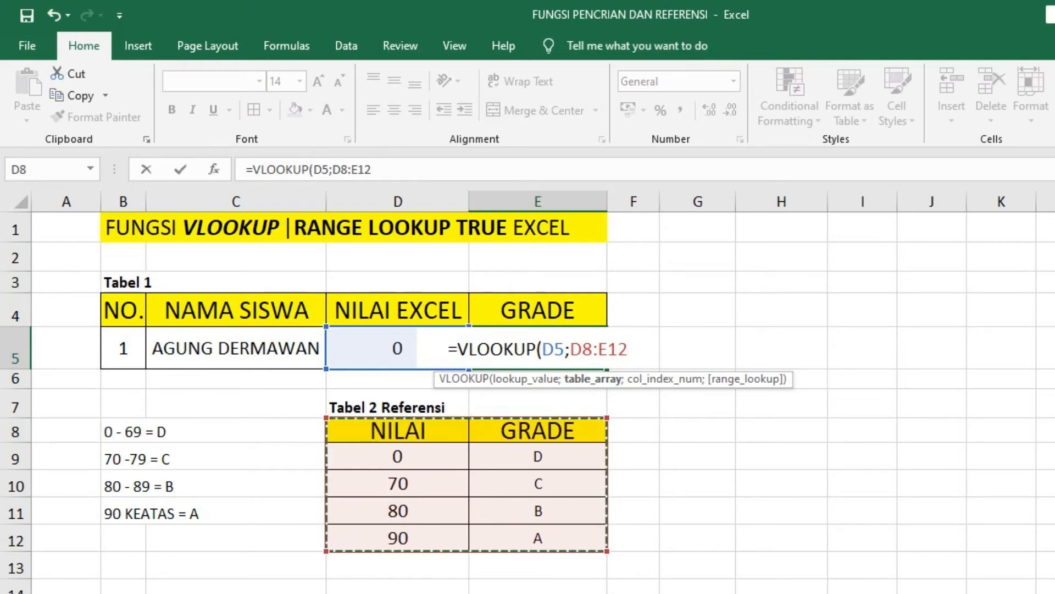
{"action": "type", "text": ";"}
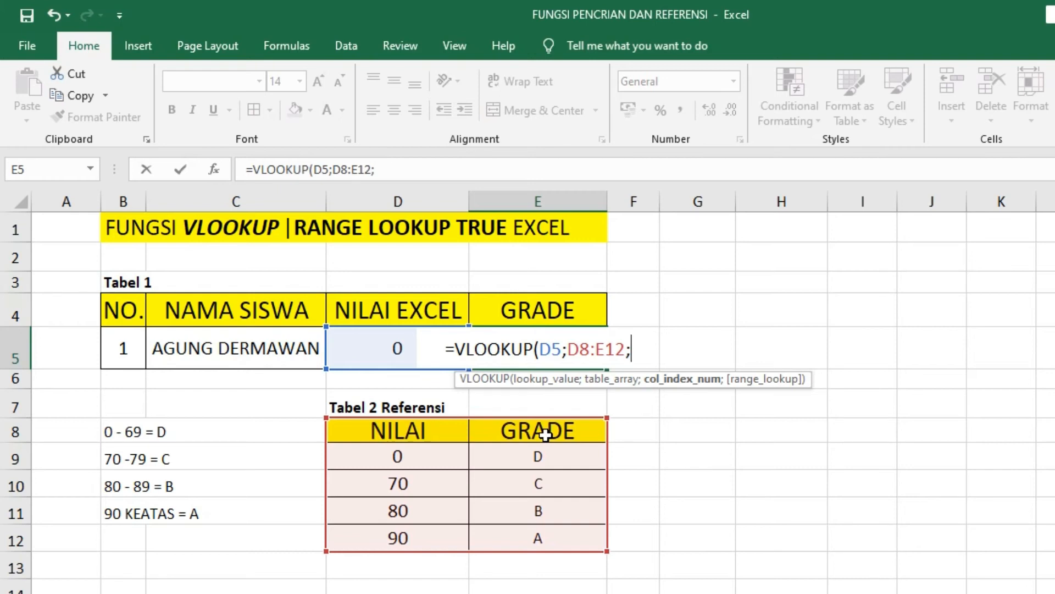
{"action": "type", "text": "2"}
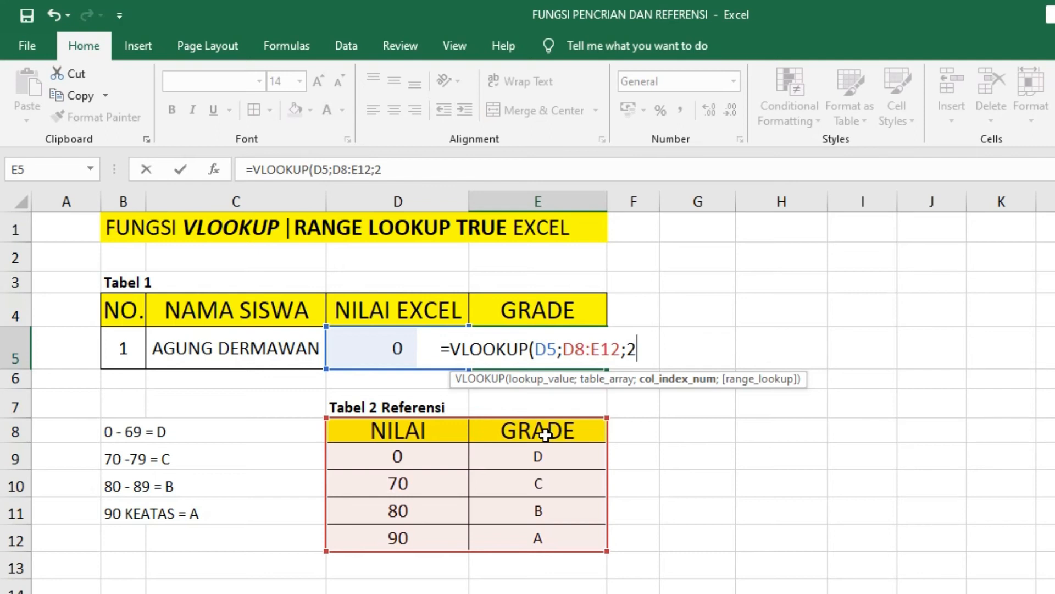
{"action": "type", "text": ";"}
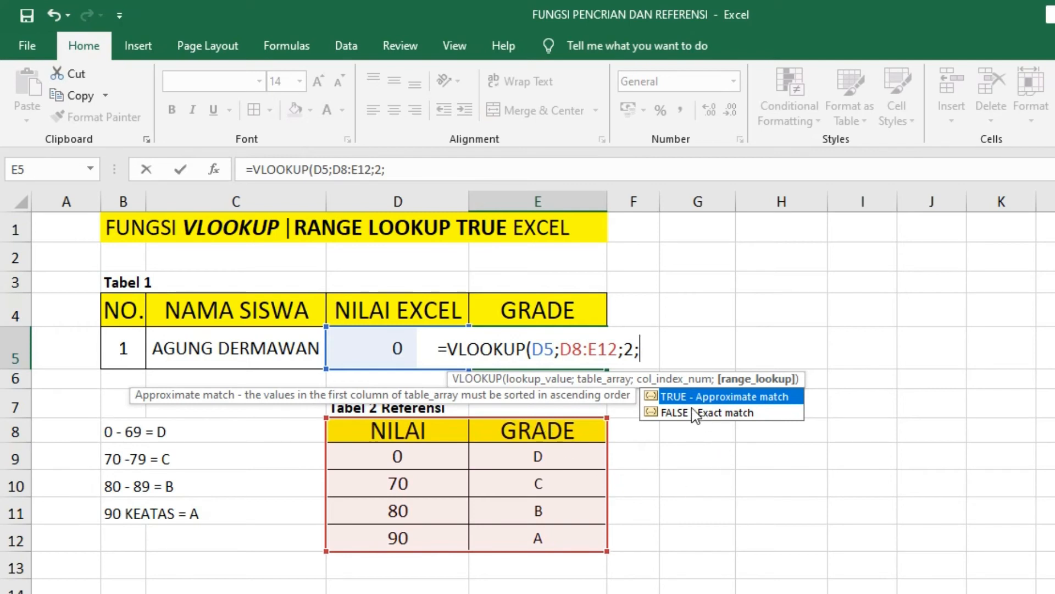
{"action": "double_click", "coordinate": [677, 397]}
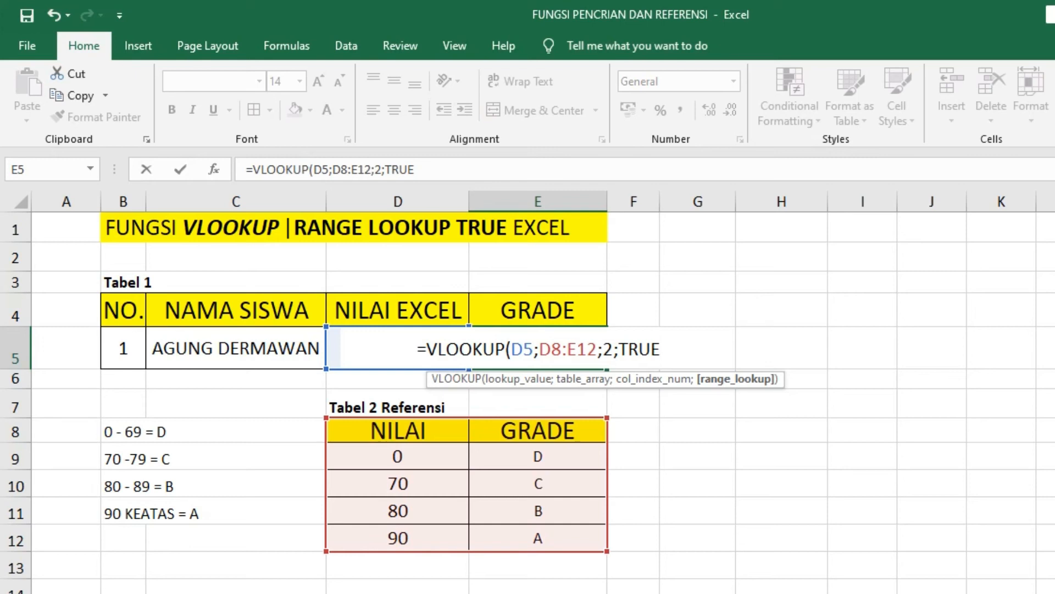
{"action": "type", "text": ")"}
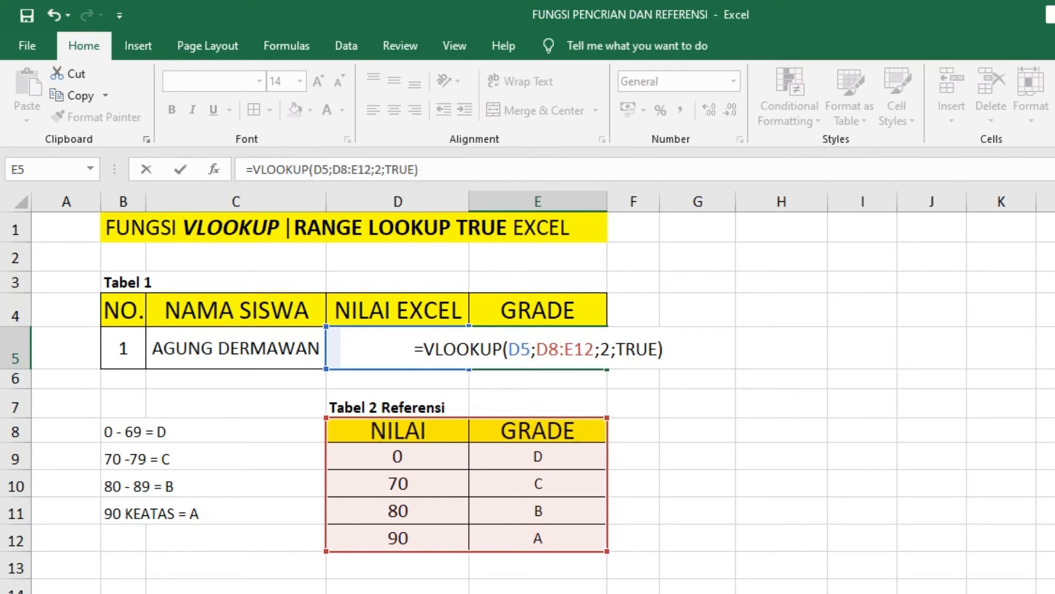
{"action": "key", "text": "Return"}
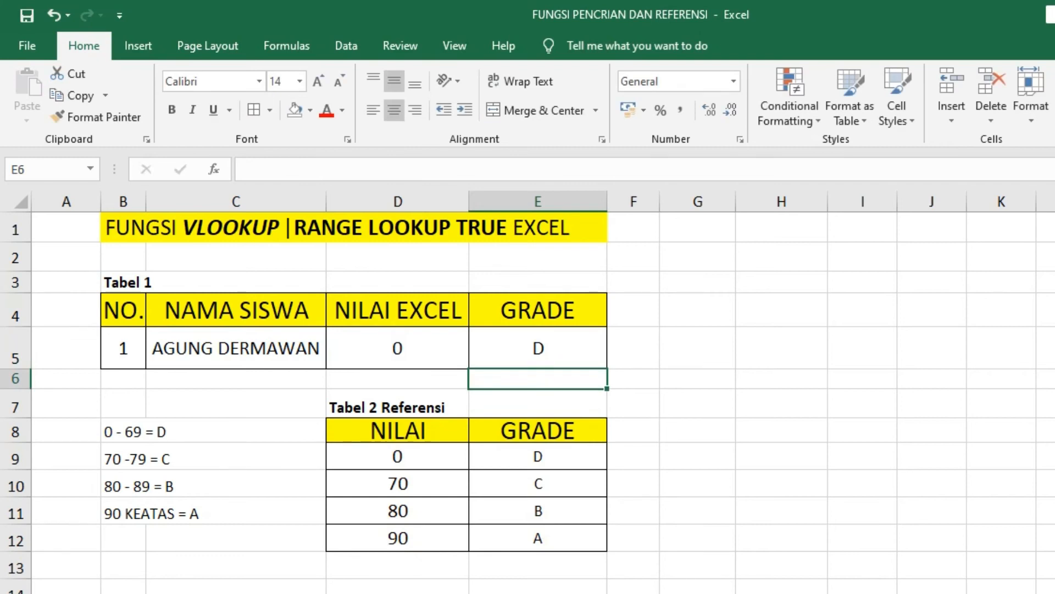
- Set the NILAI EXCEL score in D5 to 70 and compare the grade with the reference table
{"action": "left_click", "coordinate": [558, 349]}
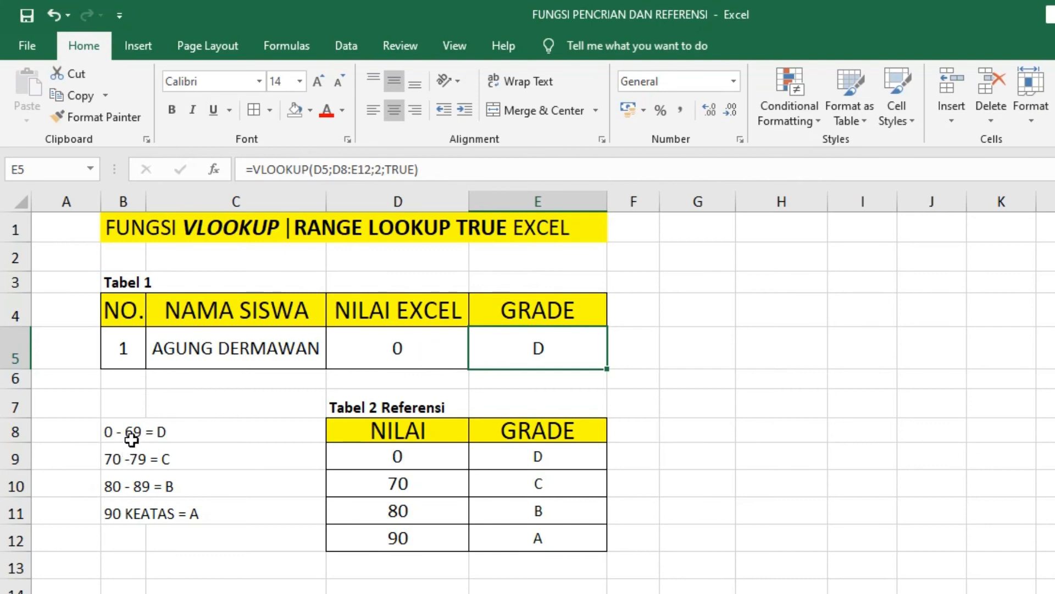
{"action": "left_click", "coordinate": [404, 346]}
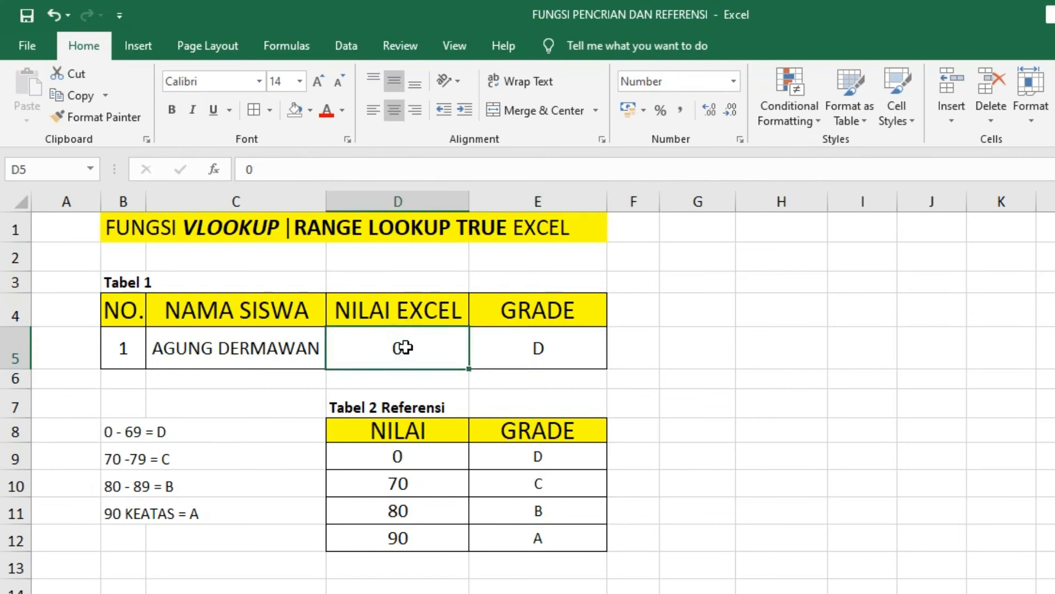
{"action": "type", "text": "70"}
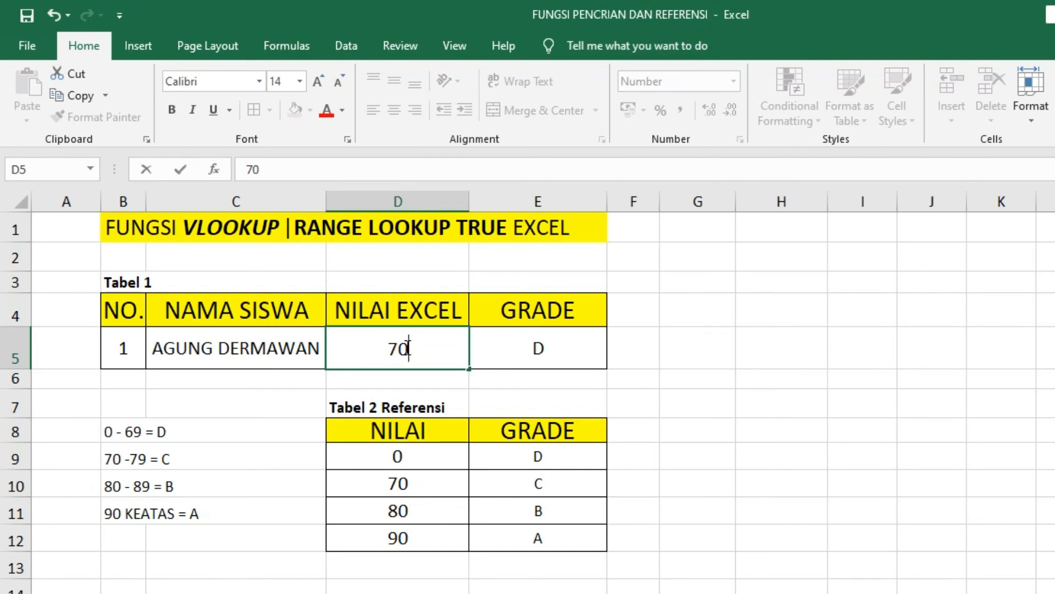
{"action": "key", "text": "Return"}
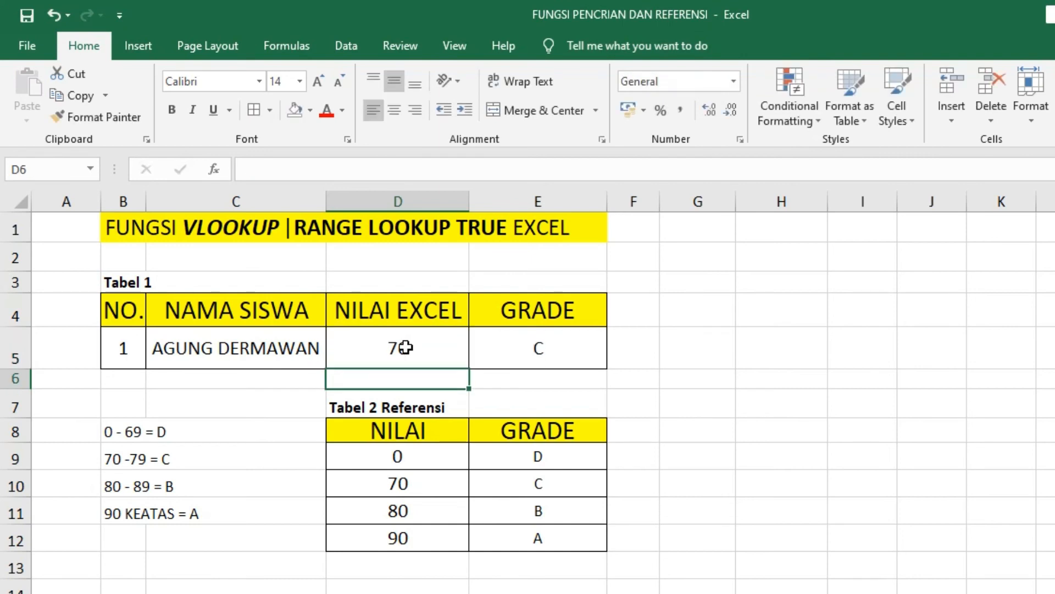
{"action": "left_click", "coordinate": [405, 347]}
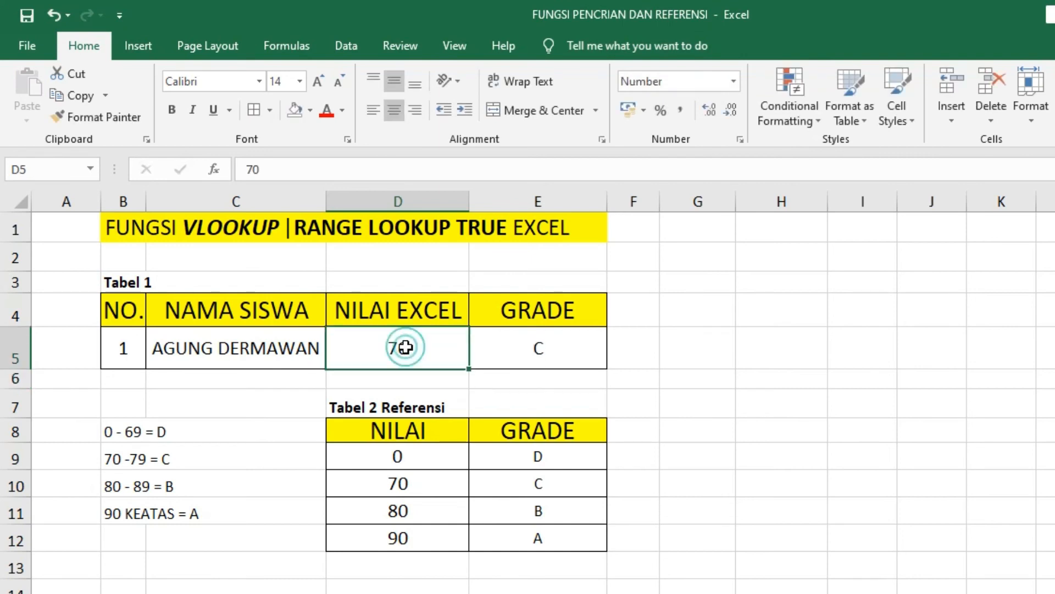
{"action": "left_click", "coordinate": [545, 486]}
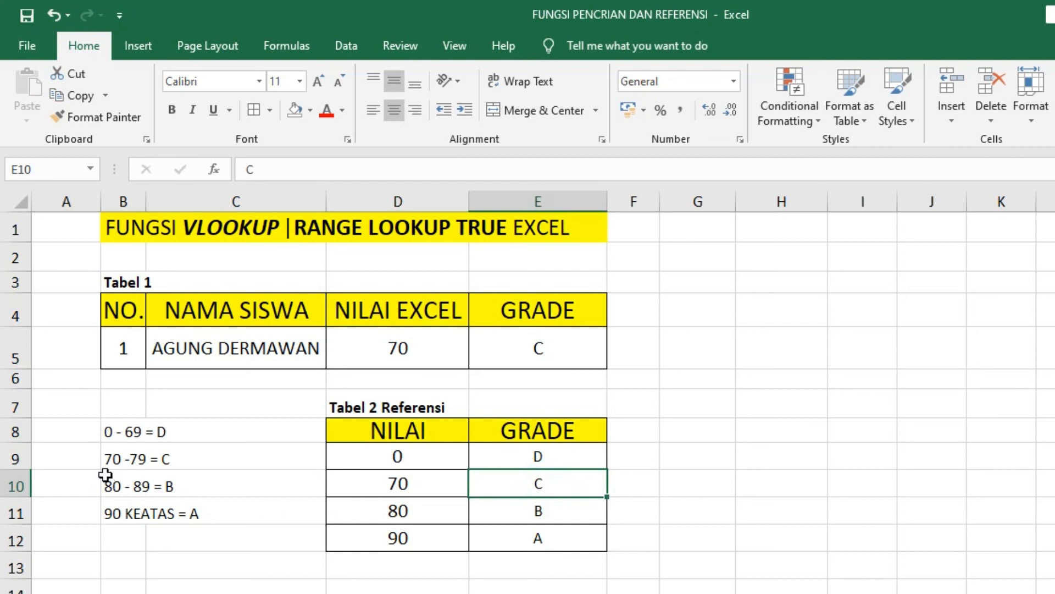
- Set the NILAI EXCEL score in D5 to 79 to test the top of the 70–79 range
{"action": "left_click", "coordinate": [408, 346]}
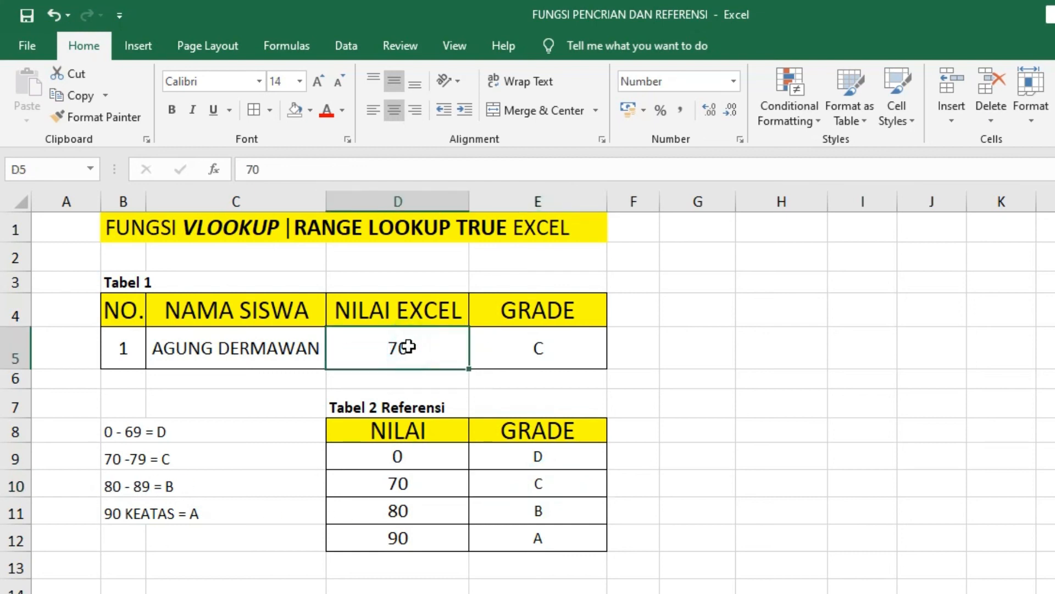
{"action": "type", "text": "79"}
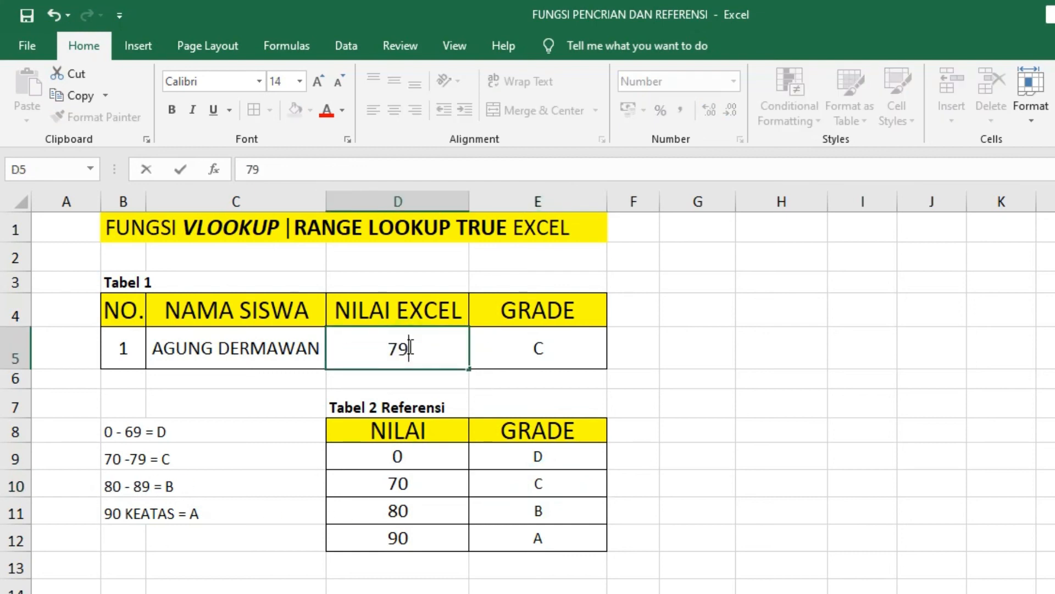
{"action": "key", "text": "Return"}
{"action": "left_click", "coordinate": [408, 346]}
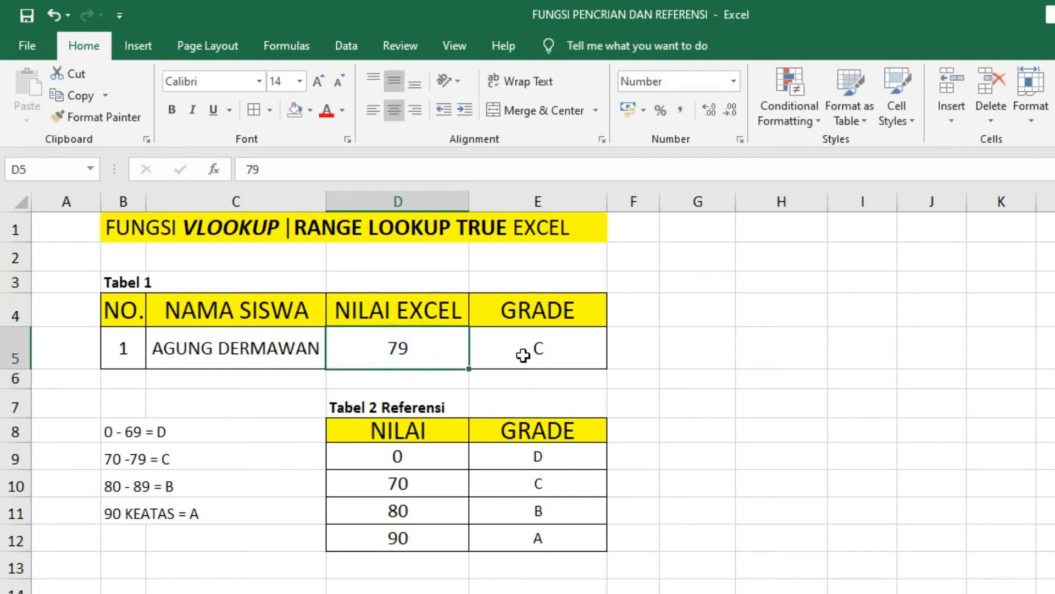
- Set the NILAI EXCEL score in D5 to 80 and check the grade in E5
{"action": "left_click", "coordinate": [430, 355]}
{"action": "type", "text": "80"}
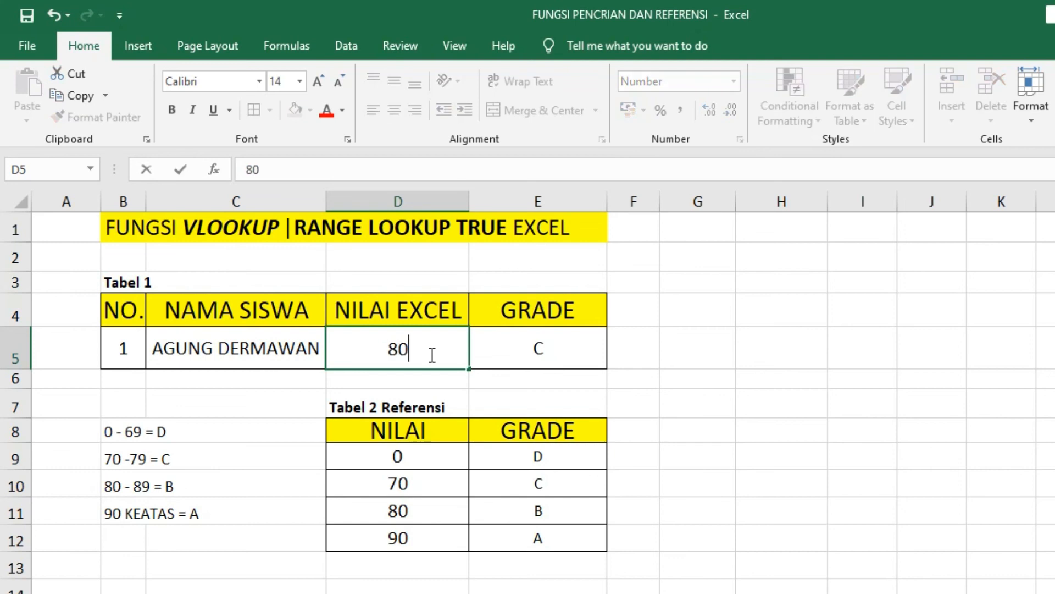
{"action": "left_click", "coordinate": [653, 360]}
{"action": "left_click", "coordinate": [556, 355]}
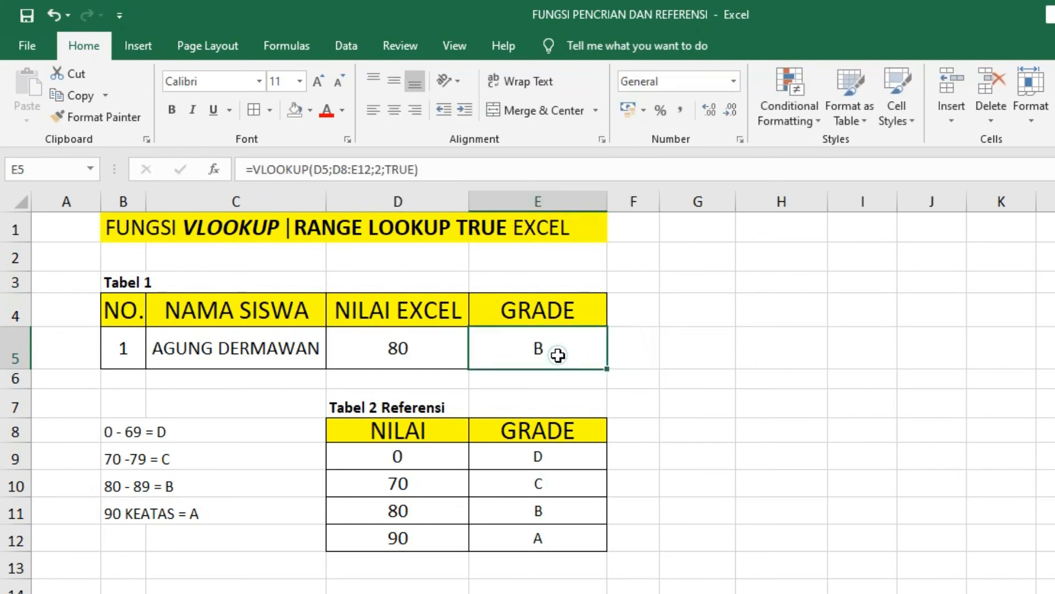
- Set the NILAI EXCEL score in D5 to 90 to test the highest grade threshold
{"action": "left_click", "coordinate": [409, 348]}
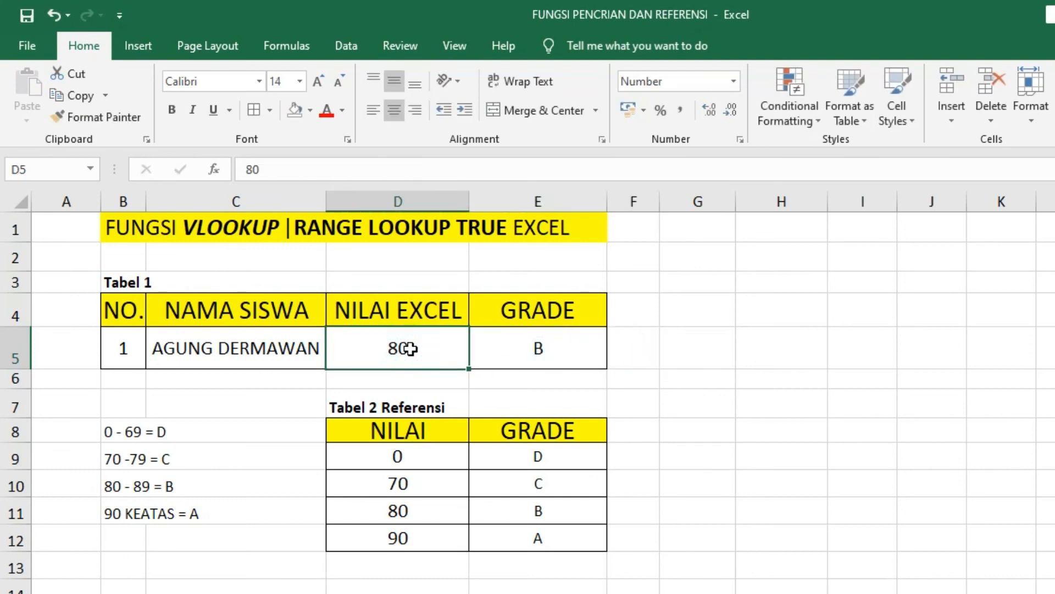
{"action": "type", "text": "90"}
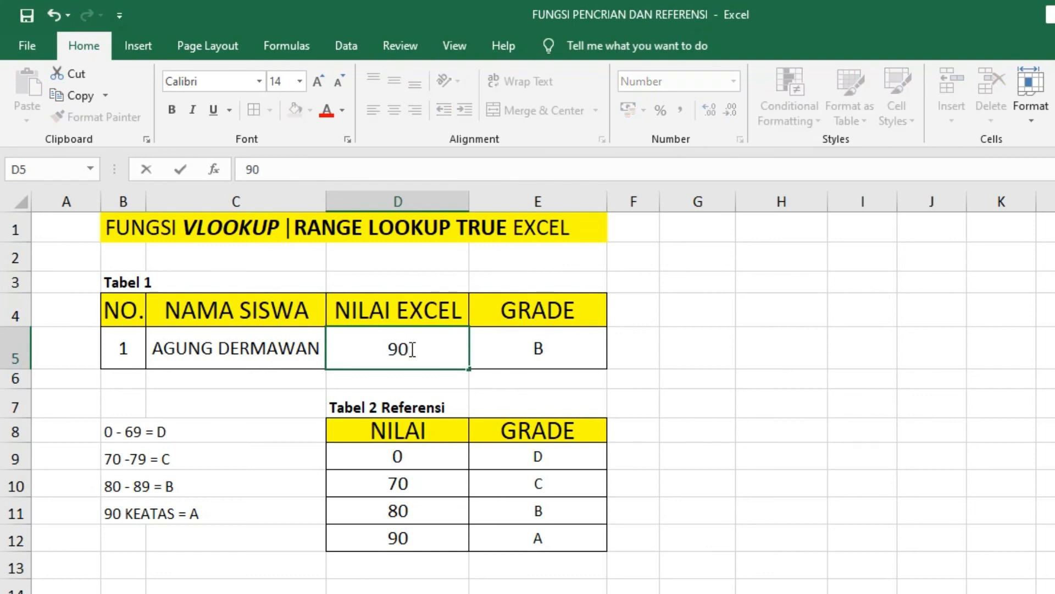
{"action": "left_click", "coordinate": [690, 401]}
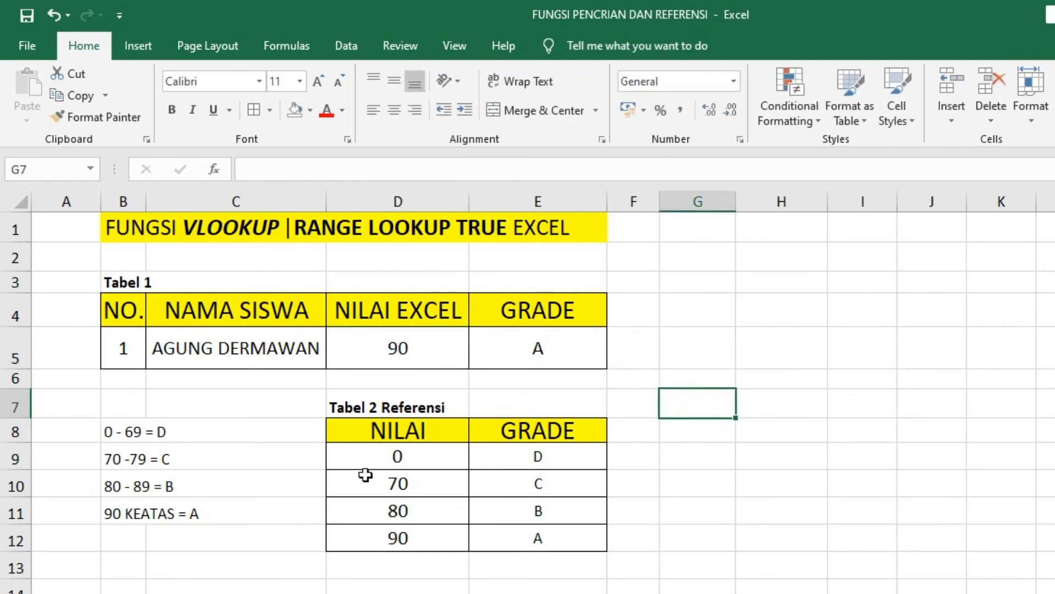
- Set the NILAI EXCEL score in D5 to 50 to test the lowest grade range
{"action": "left_click", "coordinate": [399, 353]}
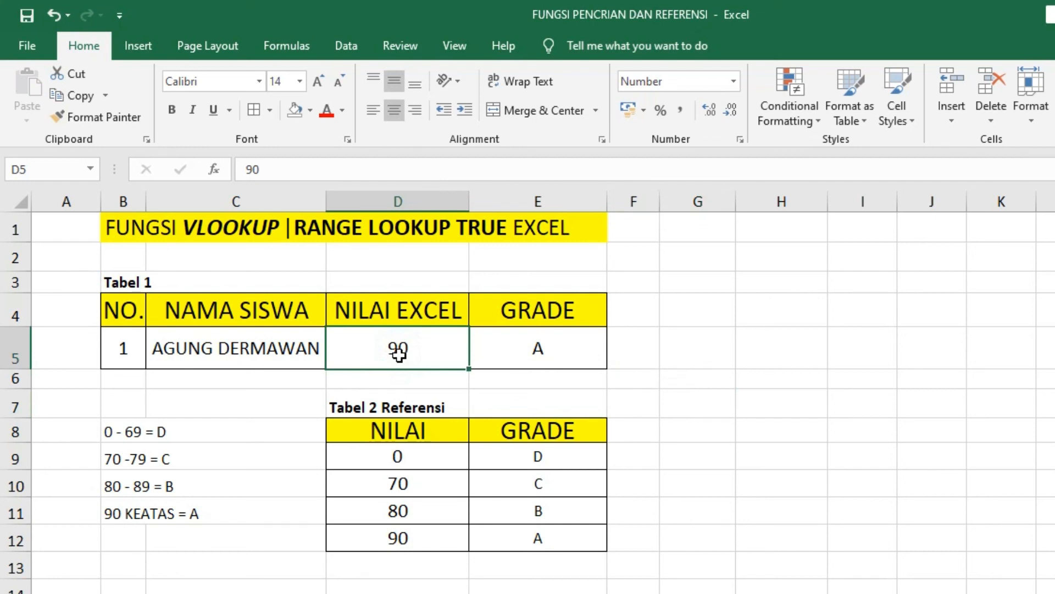
{"action": "type", "text": "100"}
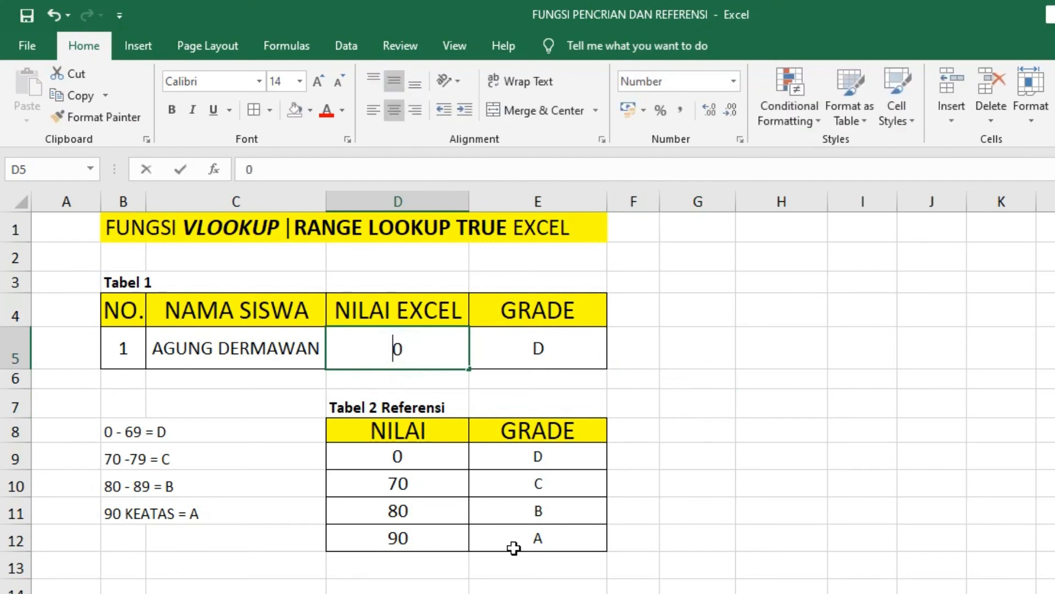
{"action": "type", "text": "50"}
{"action": "key", "text": "ctrl+Return"}
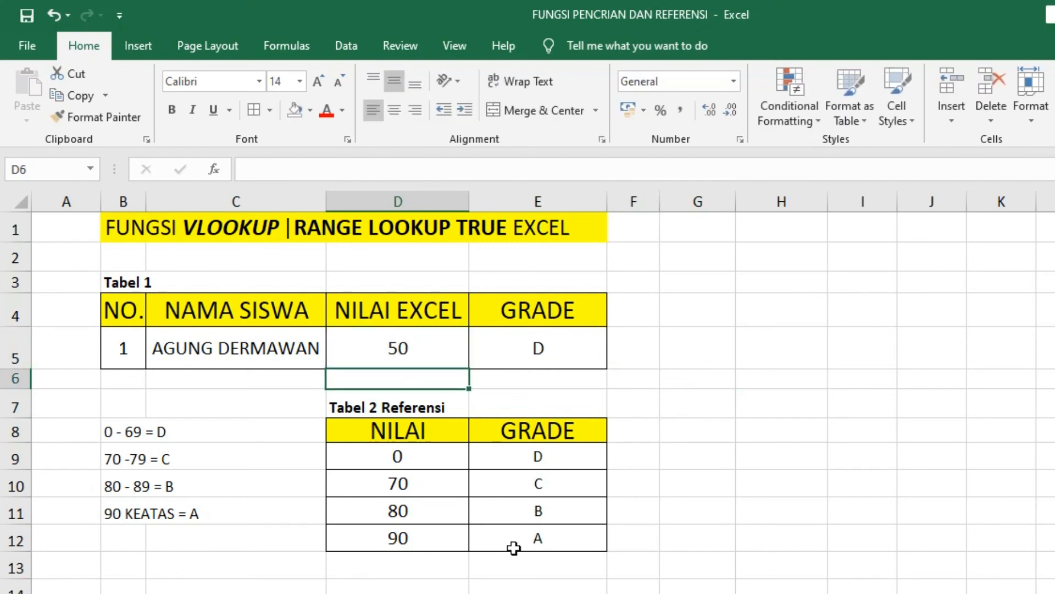